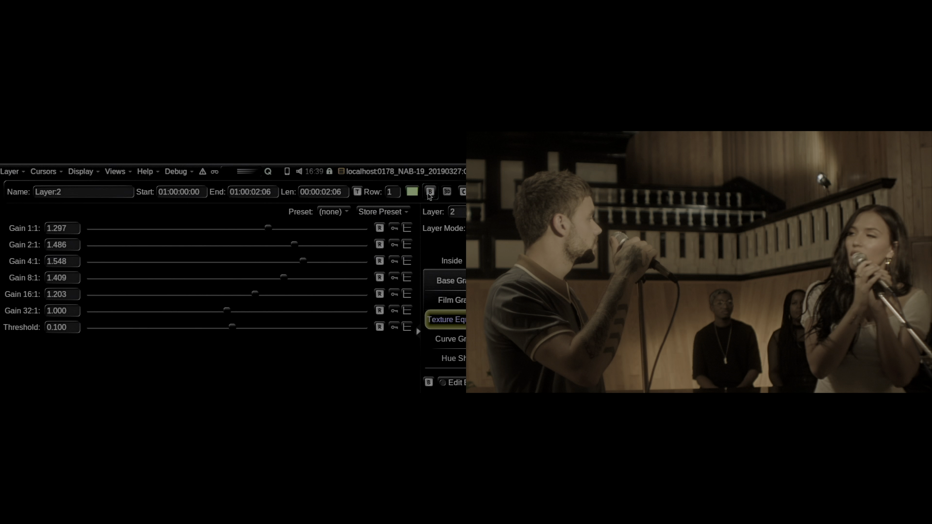
pyautogui.click(429, 193)
# - Lower Gain 2:1 of the texture equaliser on the singing shot
pyautogui.moveTo(294, 245); pyautogui.dragTo(267, 228)
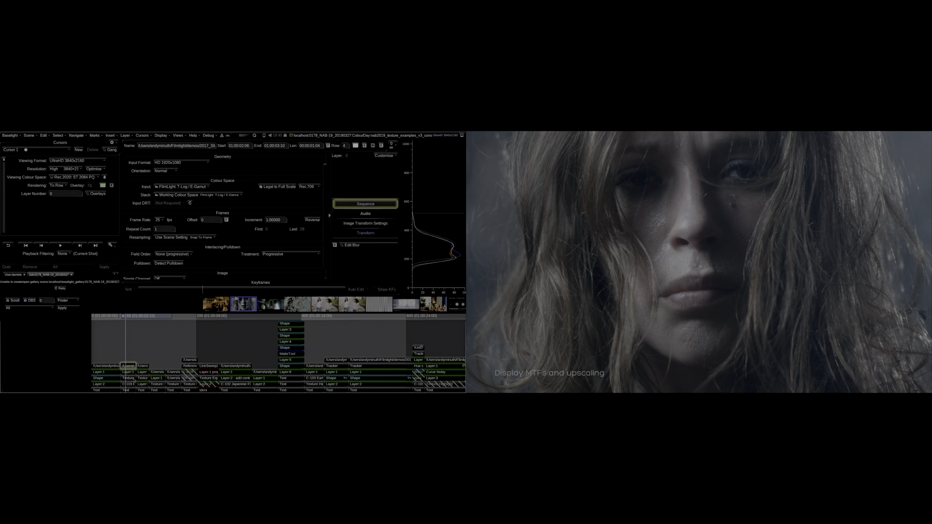
# - Open the Texture Equaliser layer on the close-up face shot in the timeline
pyautogui.click(130, 378)
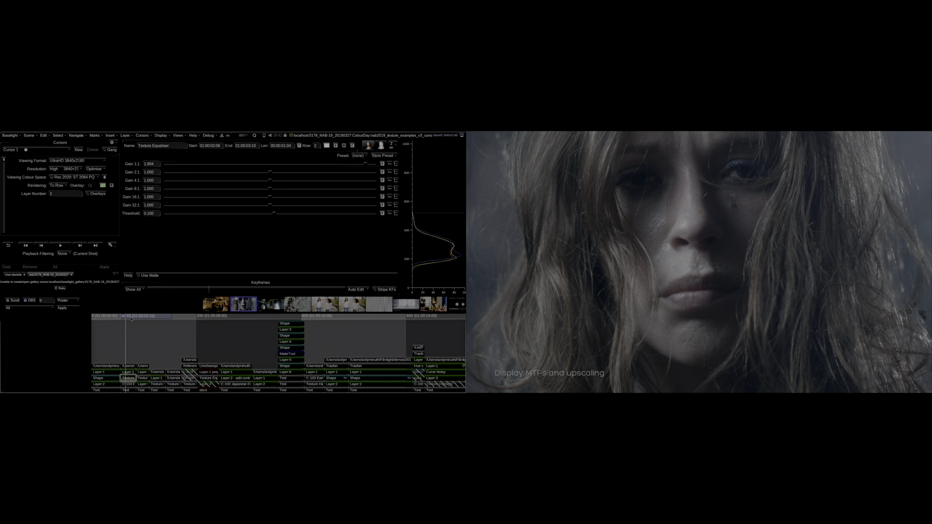
pyautogui.moveTo(134, 318); pyautogui.dragTo(135, 319)
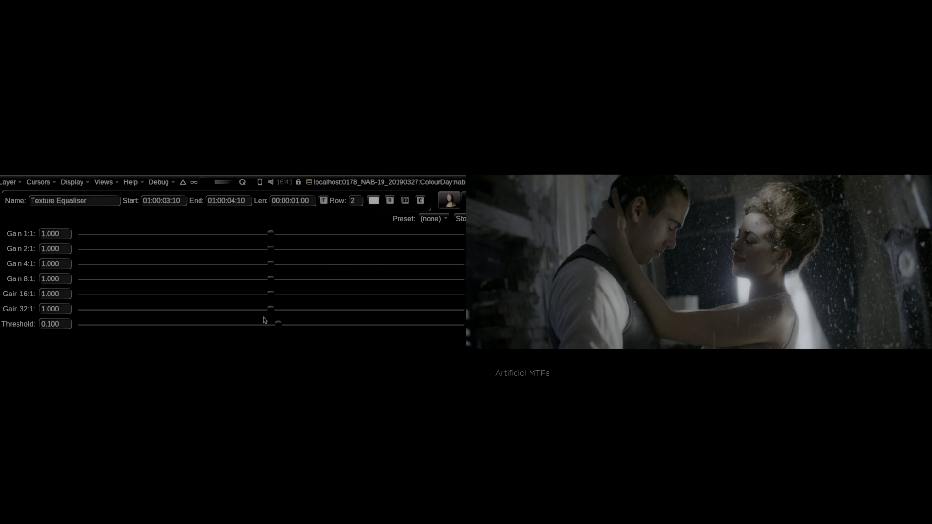
# - Lower the texture equaliser's Gain 8:1, 16:1 and 32:1 to about 0.49, 0.61 and 0.77
pyautogui.moveTo(270, 312); pyautogui.dragTo(197, 292)
pyautogui.moveTo(270, 280); pyautogui.dragTo(173, 266)
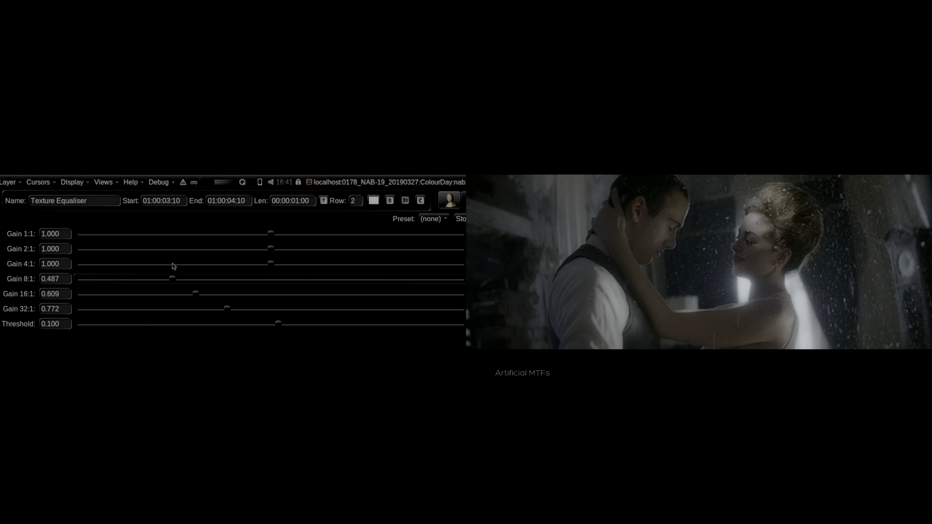
# - Lower Gain 4:1 and raise Gain 2:1 on the same texture equaliser
pyautogui.moveTo(266, 268); pyautogui.dragTo(195, 263)
pyautogui.moveTo(271, 249); pyautogui.dragTo(296, 238)
pyautogui.moveTo(194, 264); pyautogui.dragTo(185, 281)
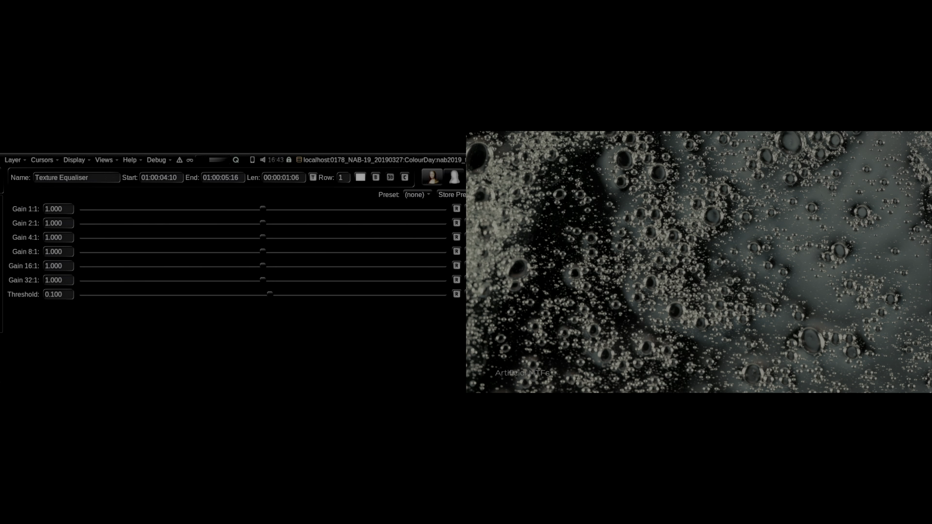
# - On the bubbles shot, set gains 1:1 about 1.38, 2:1 0.45, 4:1 0.58, 8:1 0.41, 32:1 1.24, and raise 16:1
pyautogui.click(268, 211)
pyautogui.moveTo(279, 208); pyautogui.dragTo(330, 214)
pyautogui.moveTo(264, 280); pyautogui.dragTo(305, 286)
pyautogui.moveTo(263, 249); pyautogui.dragTo(154, 250)
pyautogui.moveTo(263, 238); pyautogui.dragTo(189, 245)
pyautogui.moveTo(263, 224); pyautogui.dragTo(162, 214)
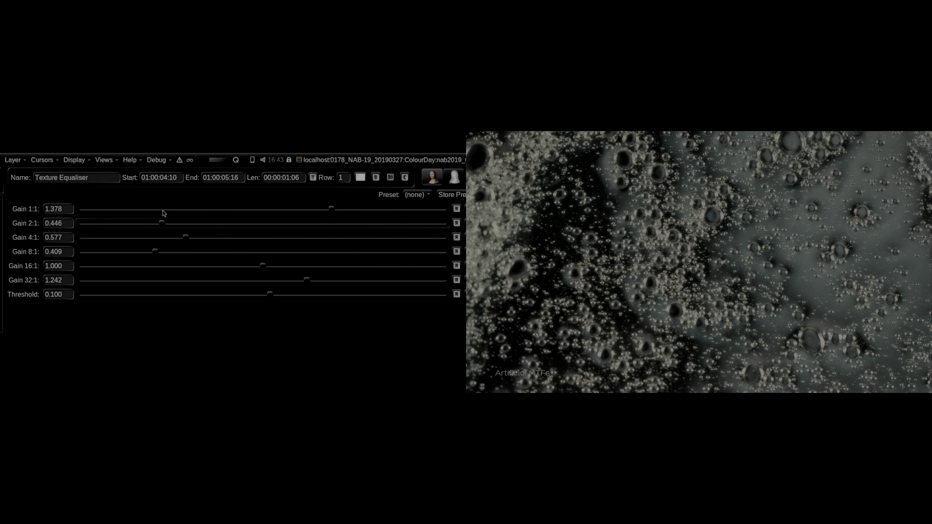
pyautogui.moveTo(262, 266); pyautogui.dragTo(388, 282)
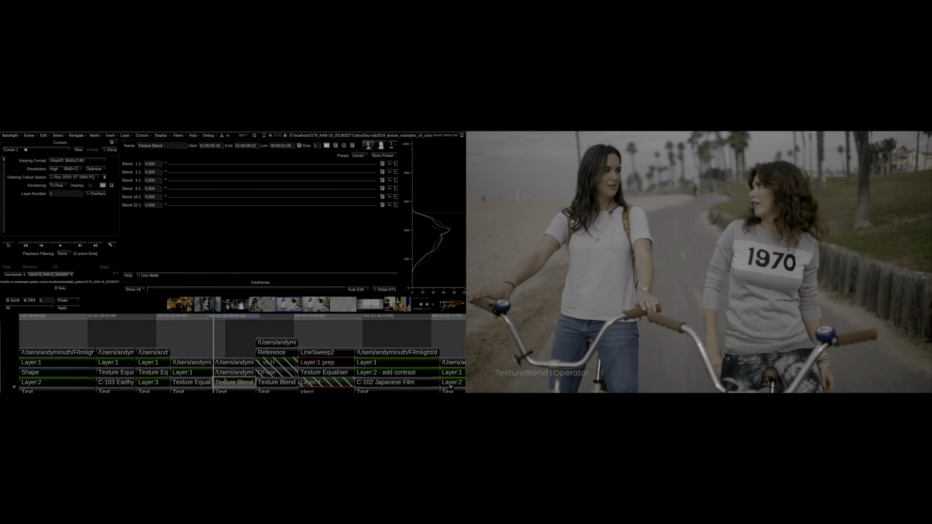
# - Select the cycling shot's Texture Blend layer and set Blend 1:1 through 8:1 to 1.000 and Blend 16:1 to about 0.53
pyautogui.scroll(-2, 223, 384)
pyautogui.scroll(2, 218, 366)
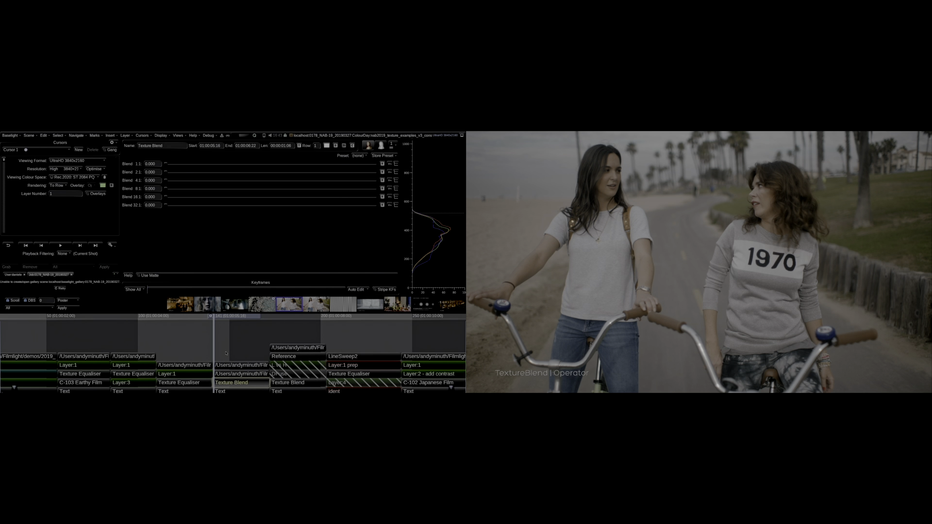
pyautogui.click(229, 368)
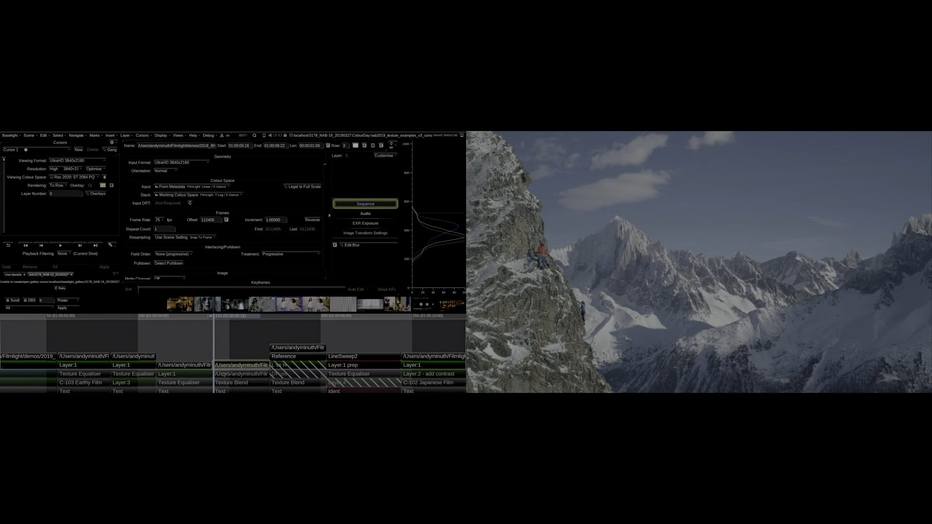
pyautogui.click(223, 374)
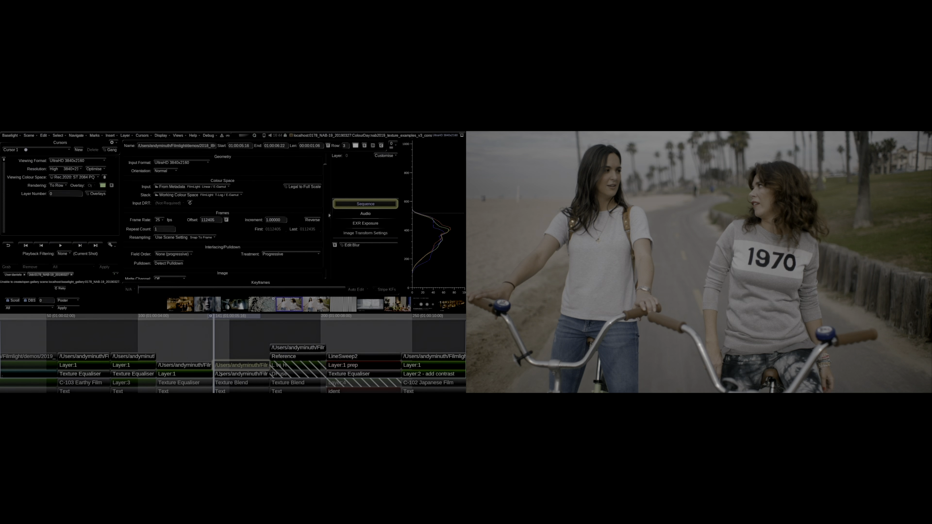
pyautogui.click(226, 381)
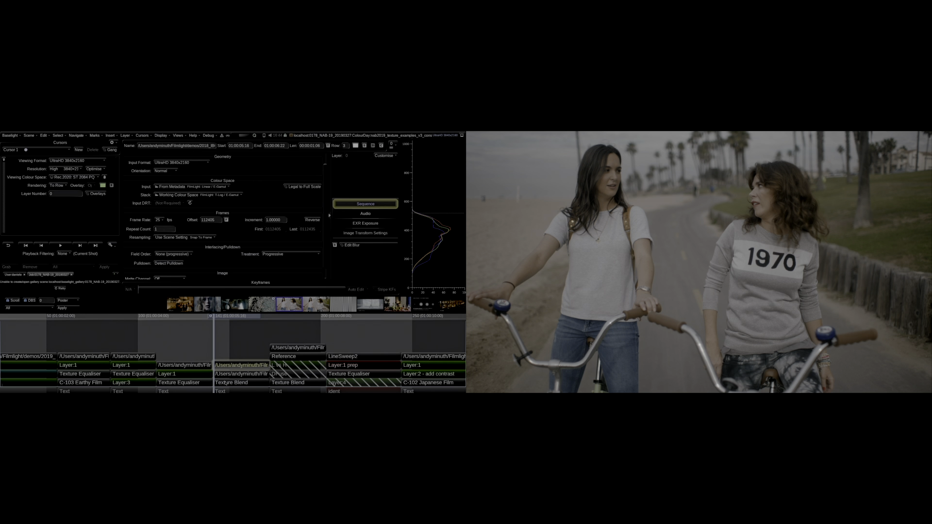
pyautogui.click(226, 384)
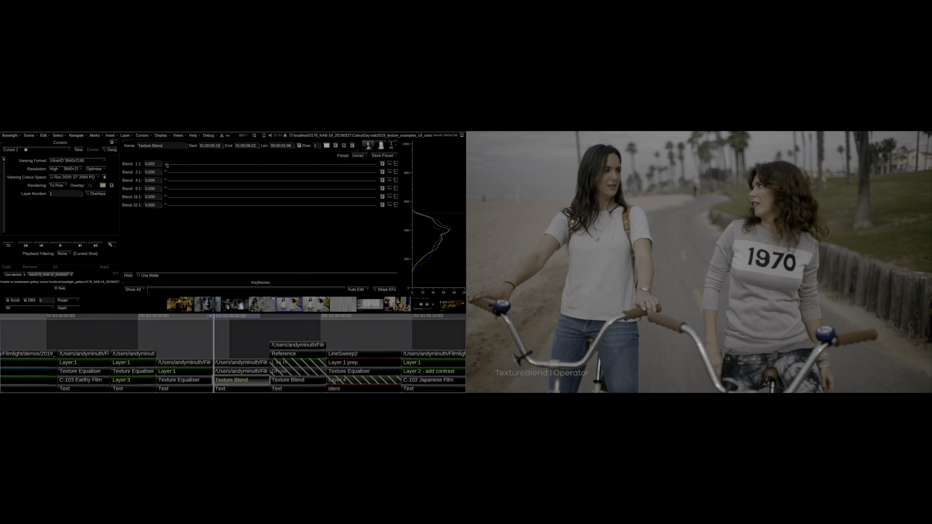
pyautogui.moveTo(316, 189); pyautogui.dragTo(360, 192)
pyautogui.moveTo(166, 173); pyautogui.dragTo(235, 175)
pyautogui.moveTo(339, 190); pyautogui.dragTo(391, 189)
pyautogui.moveTo(166, 180); pyautogui.dragTo(284, 188)
pyautogui.moveTo(362, 195); pyautogui.dragTo(381, 194)
pyautogui.moveTo(166, 189); pyautogui.dragTo(378, 216)
pyautogui.moveTo(168, 198); pyautogui.dragTo(253, 202)
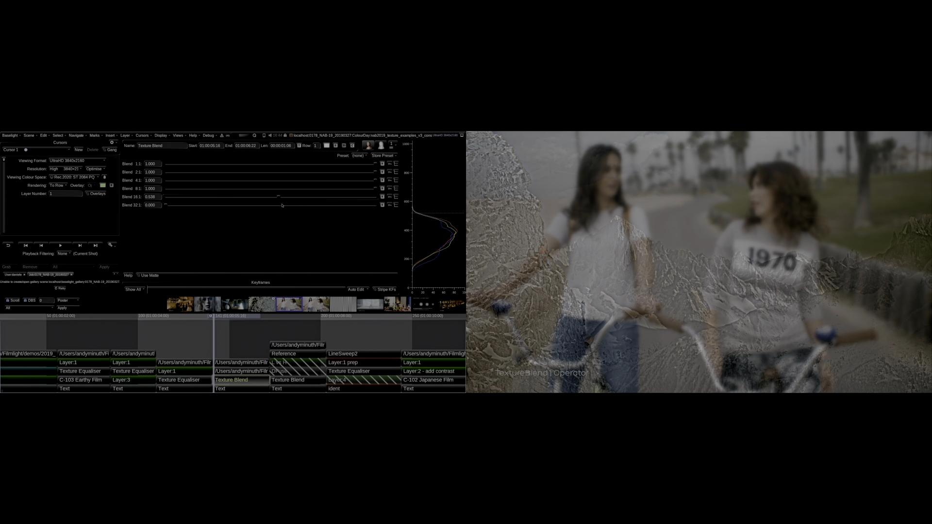
# - Set Blend 16:1 to 1.000 and raise Blend 32:1 on the same Texture Blend layer
pyautogui.moveTo(258, 207); pyautogui.dragTo(237, 208)
pyautogui.moveTo(276, 209); pyautogui.dragTo(298, 207)
pyautogui.moveTo(386, 214); pyautogui.dragTo(387, 213)
pyautogui.moveTo(165, 207); pyautogui.dragTo(166, 207)
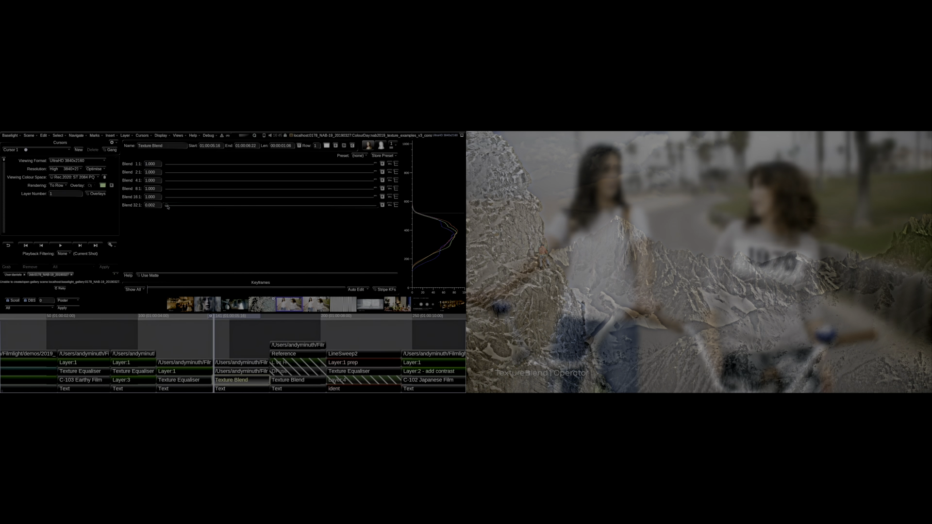
pyautogui.moveTo(236, 211); pyautogui.dragTo(392, 204)
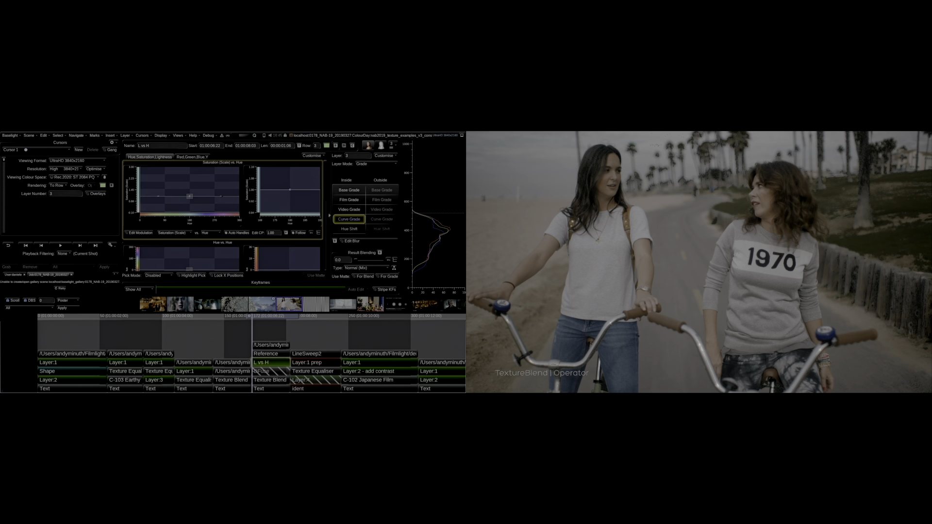
pyautogui.scroll(-3, 315, 235)
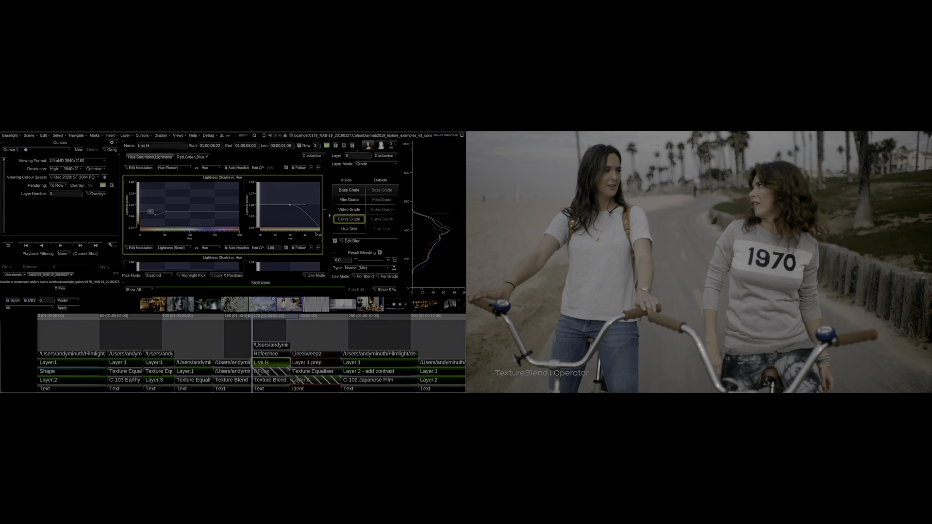
pyautogui.moveTo(316, 235); pyautogui.dragTo(315, 236)
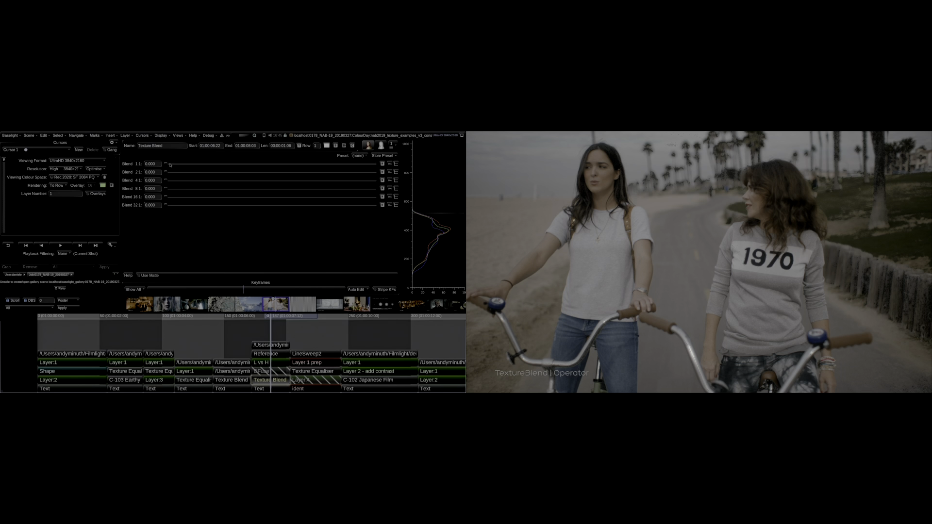
# - Raise Blend 1:1 to about 0.13 on the next shot's Texture Blend layer
pyautogui.moveTo(166, 168); pyautogui.dragTo(179, 167)
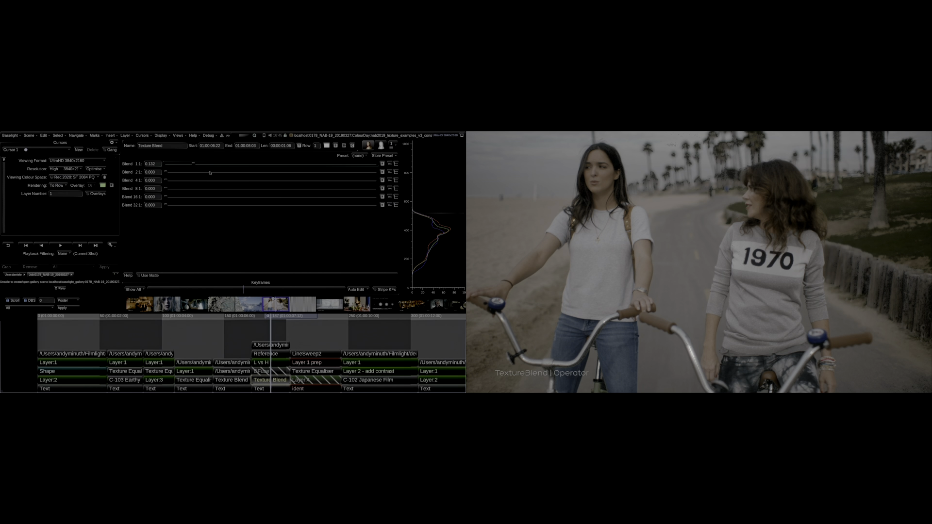